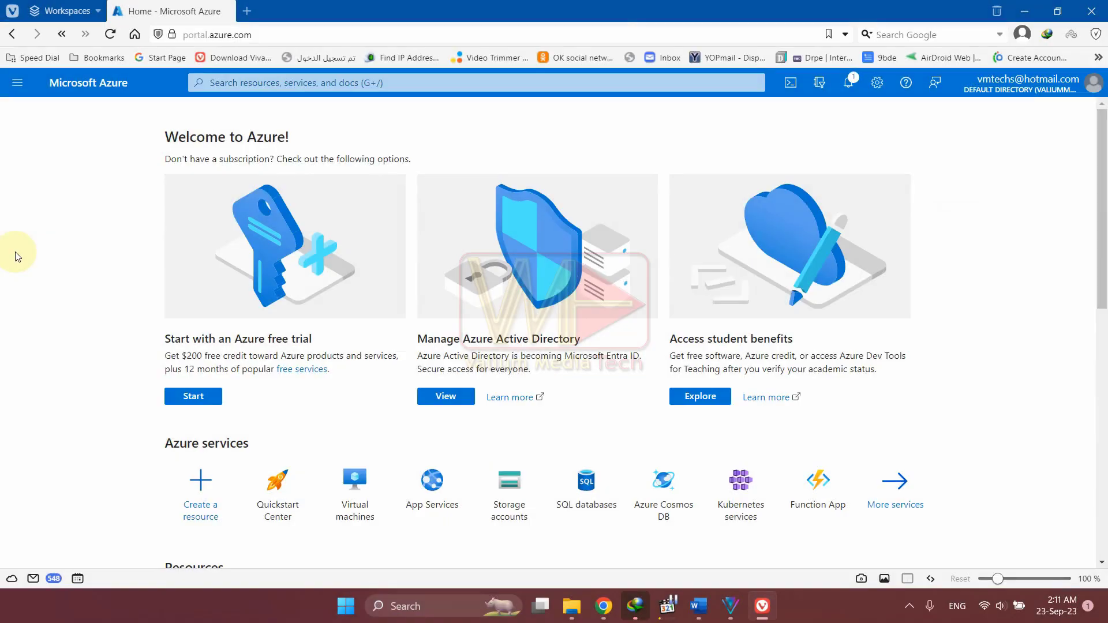
- Open the Default Directory's Devices overview in Azure AD, then type the BitLocker recovery key
click(442, 396)
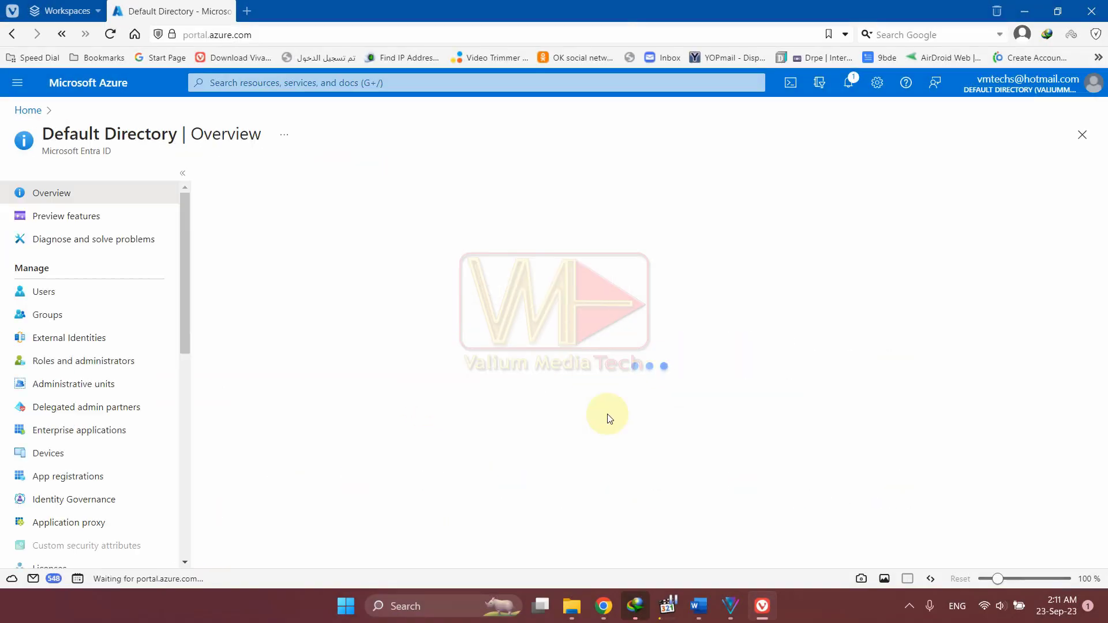
click(48, 456)
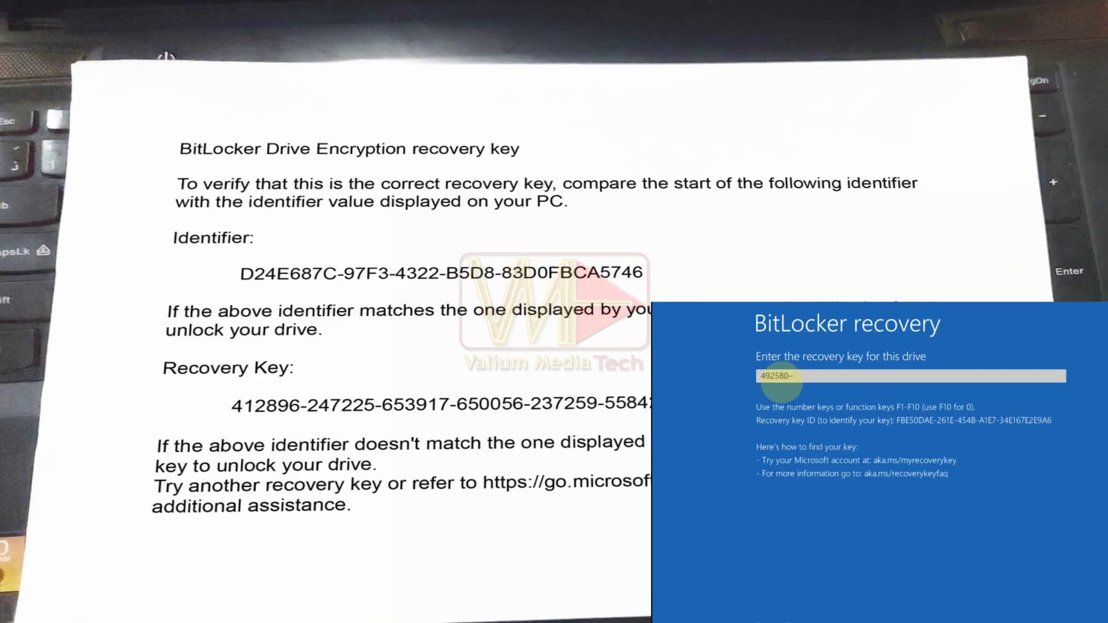
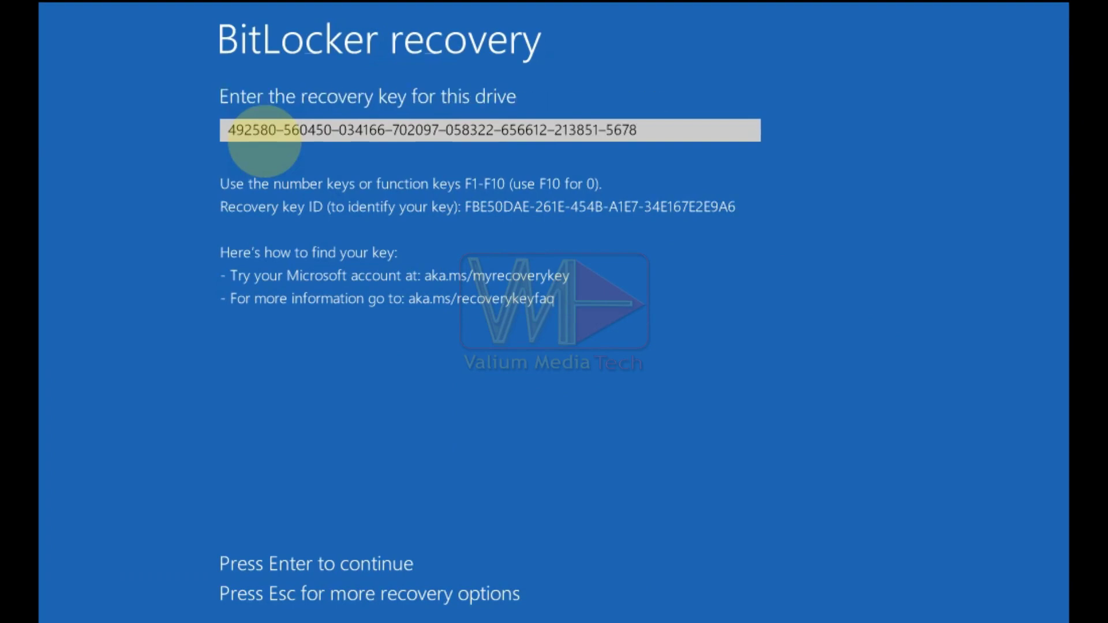
- Re-enter the complete 48-digit BitLocker recovery key and submit it so Windows boots
key(Return)
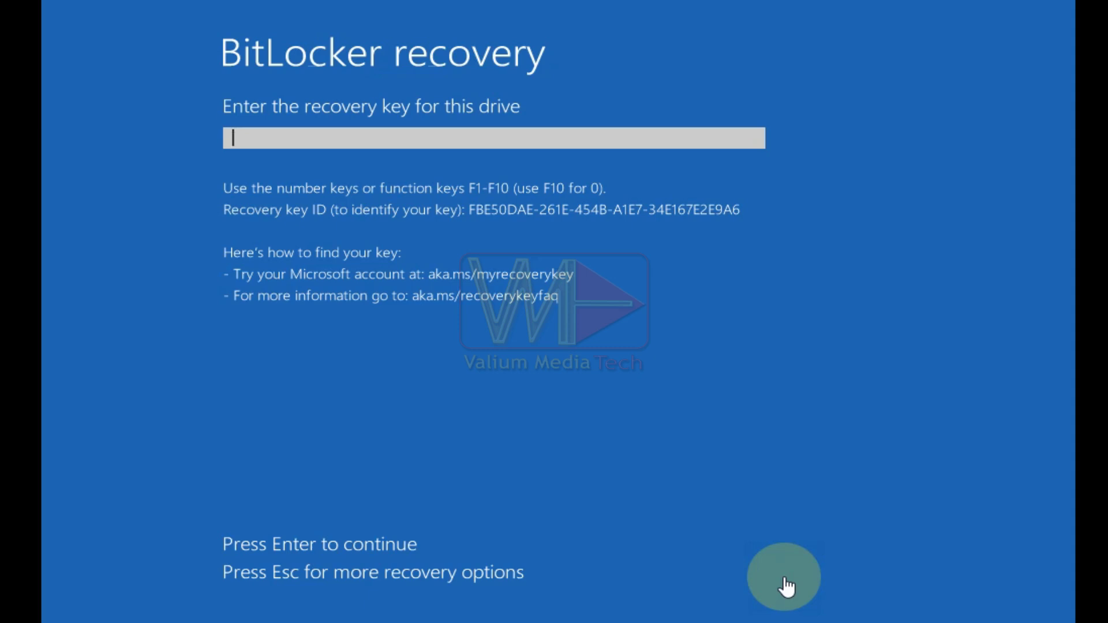
key(Return)
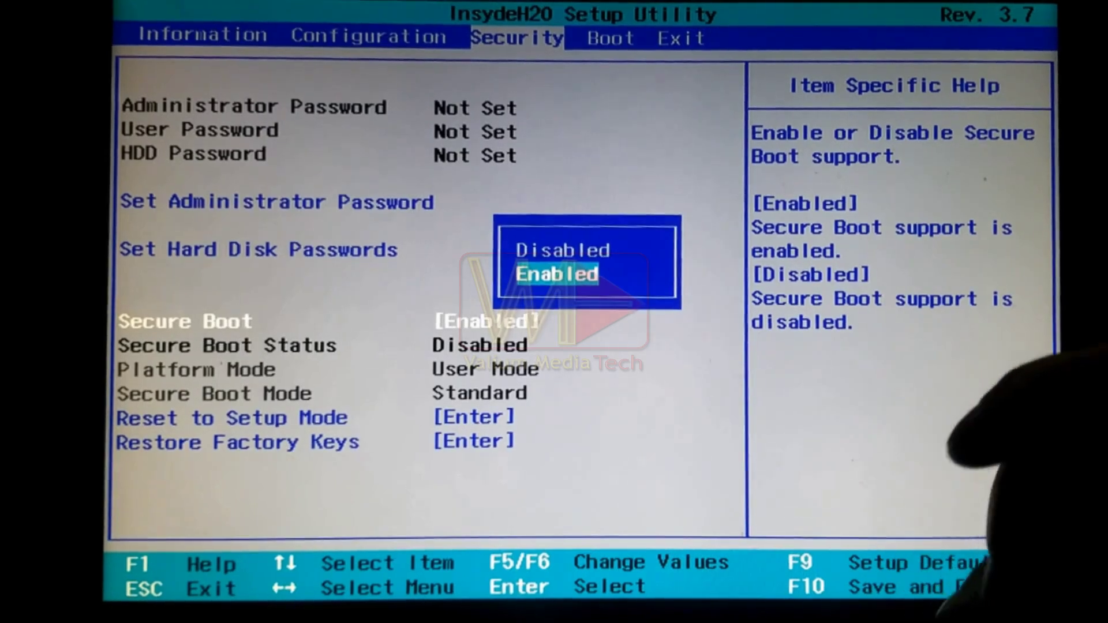
- Disable Secure Boot, reorder boot devices, run the MBR2GPT conversion, and enter challenge 445555
key(Up)
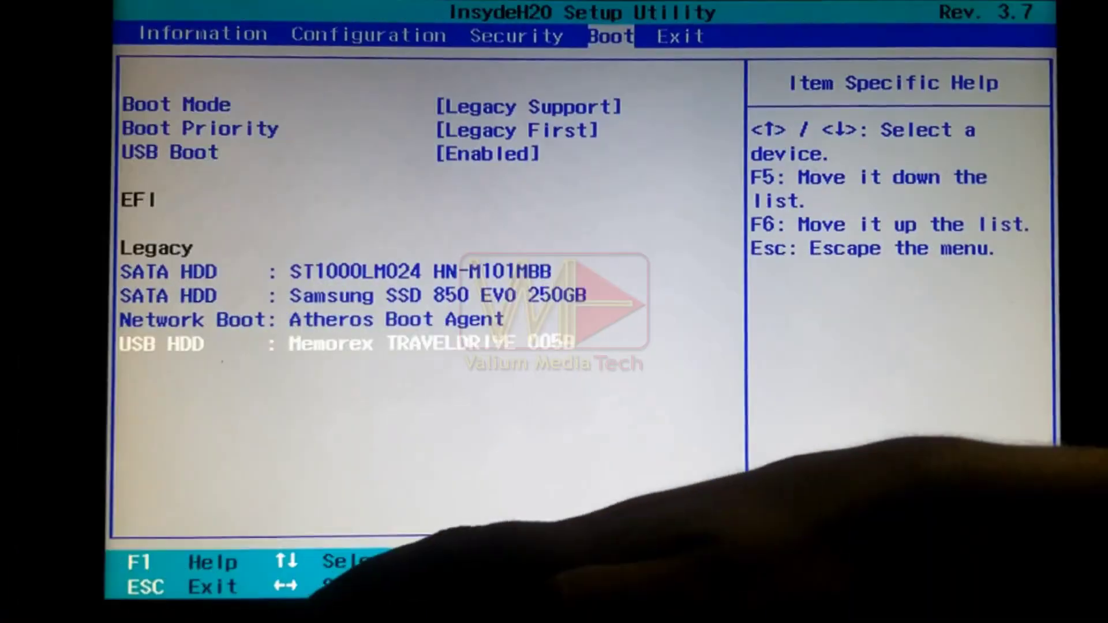
key(F6)
key(F6)
key(F6)
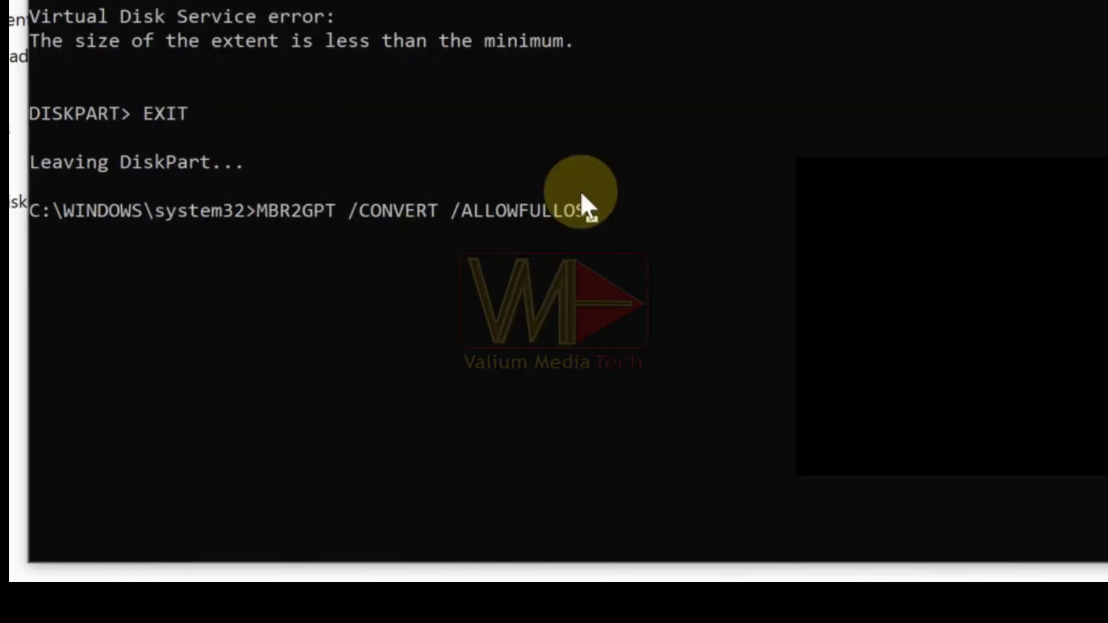
key(Return)
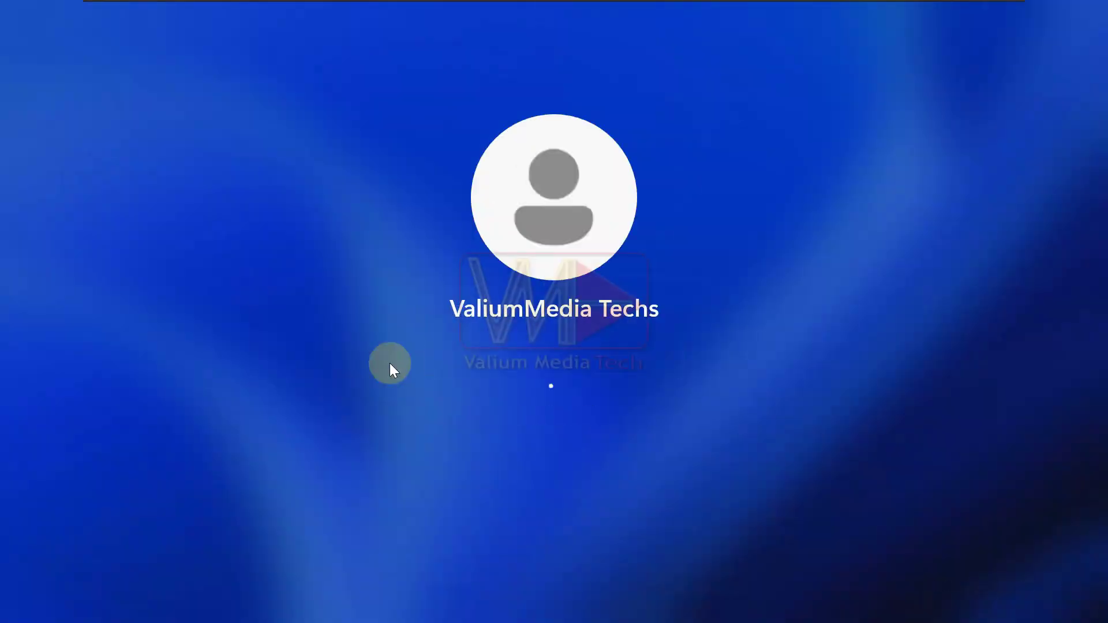
key(Return)
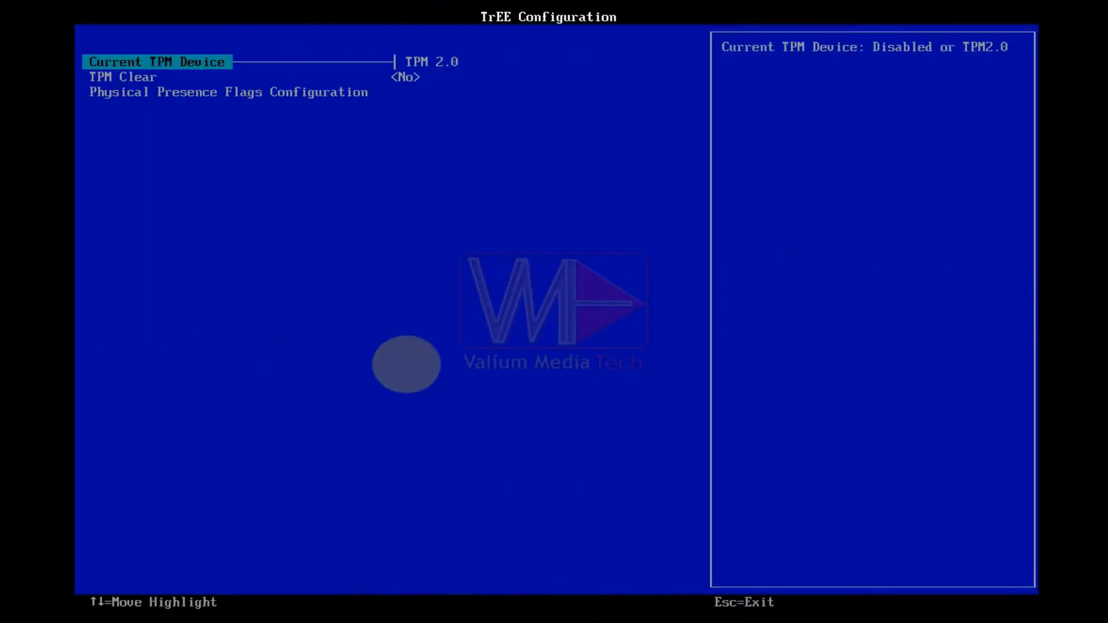
- Review the TPM Clear option under Physical Presence Flags Configuration, then bring up the boot menu
key(Down)
key(Down)
key(Return)
key(Down)
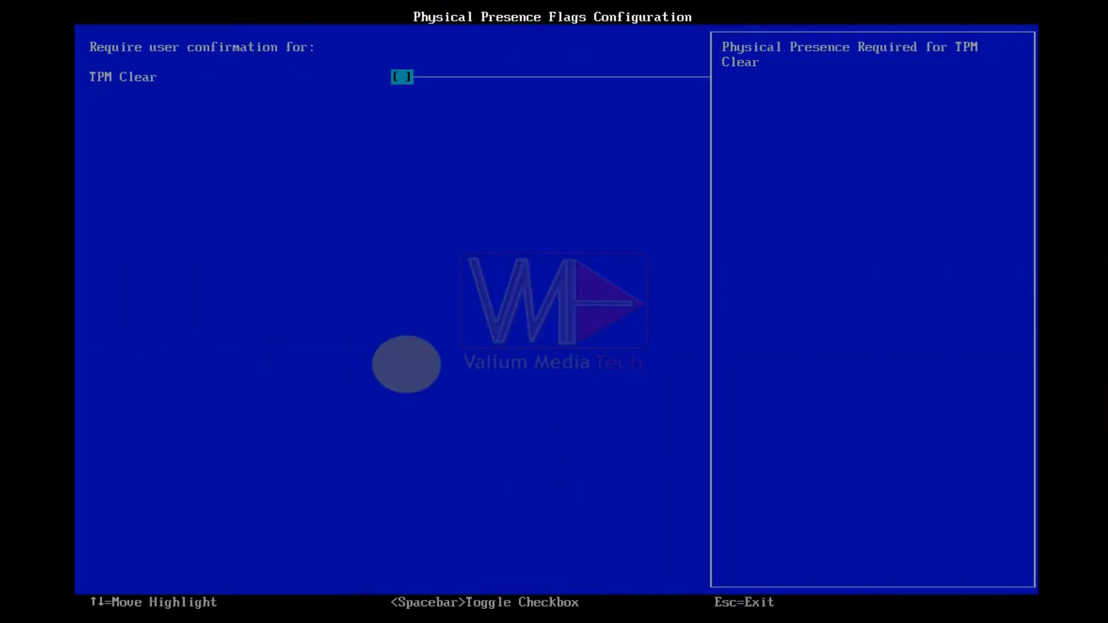
key(Up)
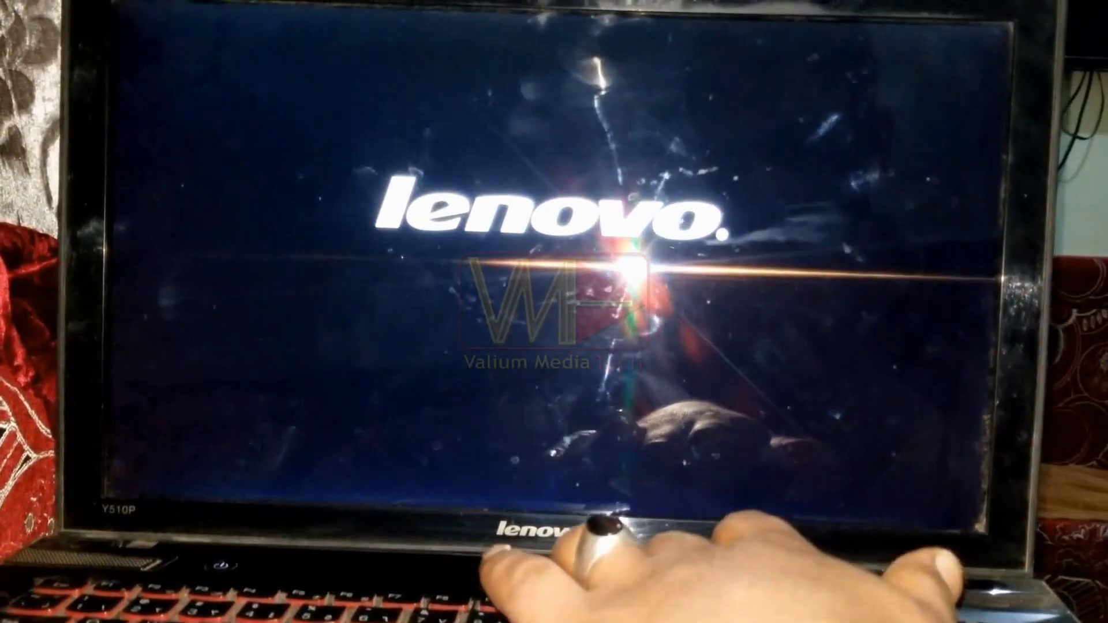
key(F12)
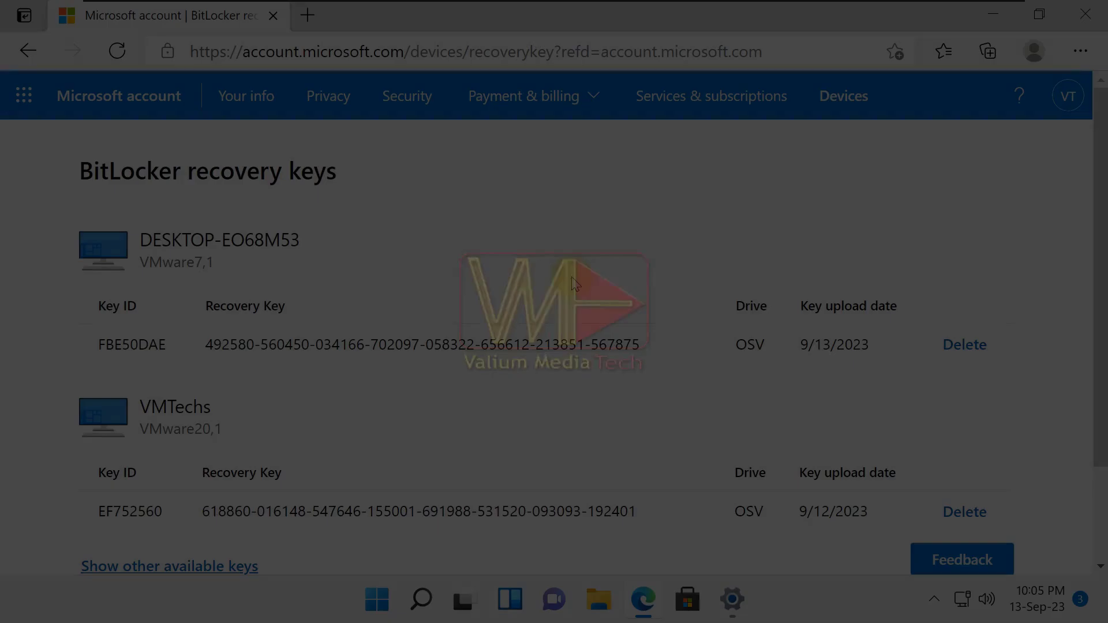
- Reveal the other available keys on the BitLocker recovery keys page
scroll(571, 277, down, 2)
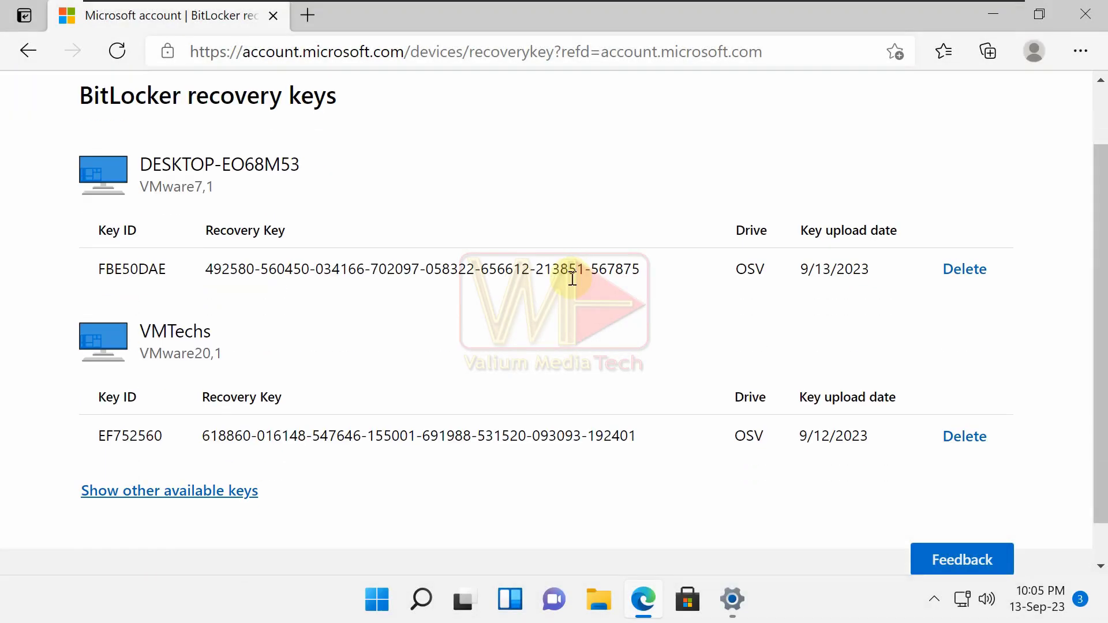
click(105, 501)
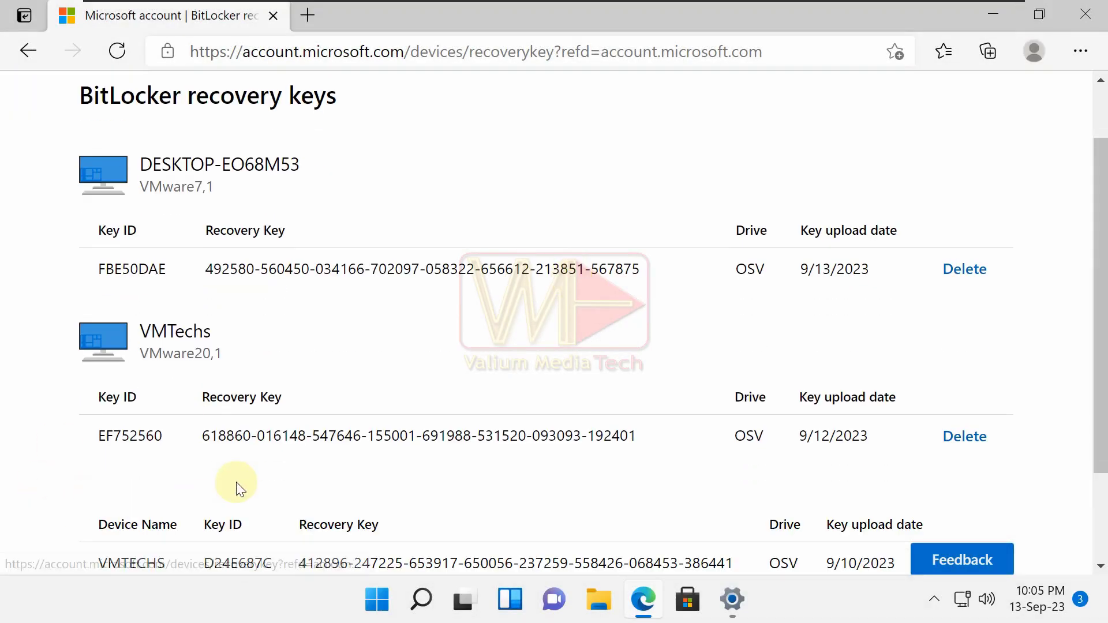
scroll(247, 486, down, 2)
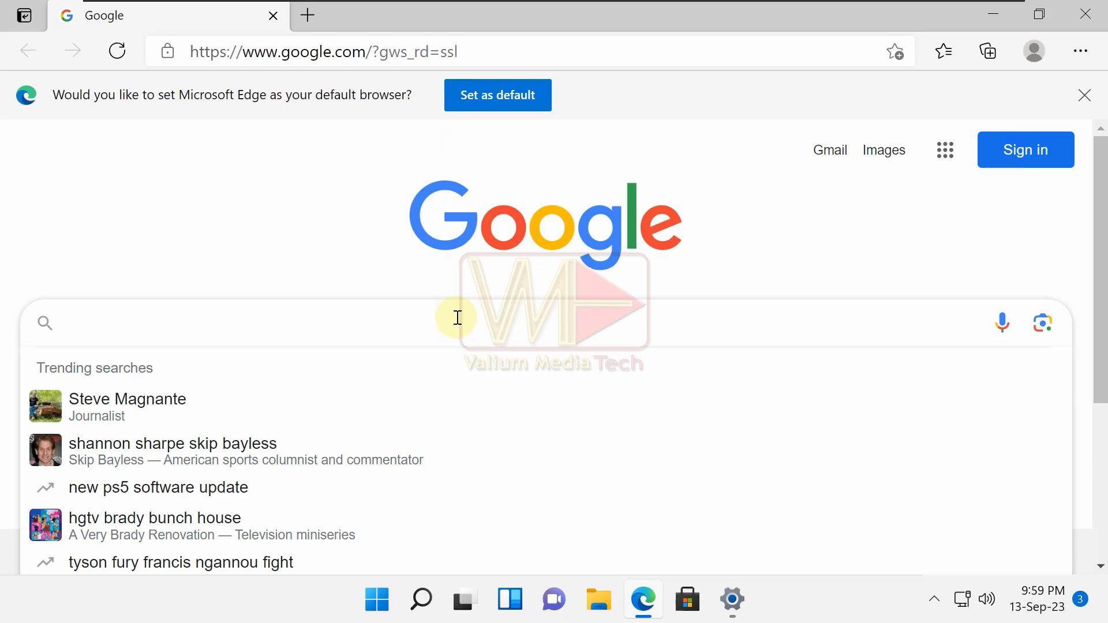
- Search Google for 'aka.myrecoverykey' and follow the myrecoverykey result
text(aka.myrecoverykey)
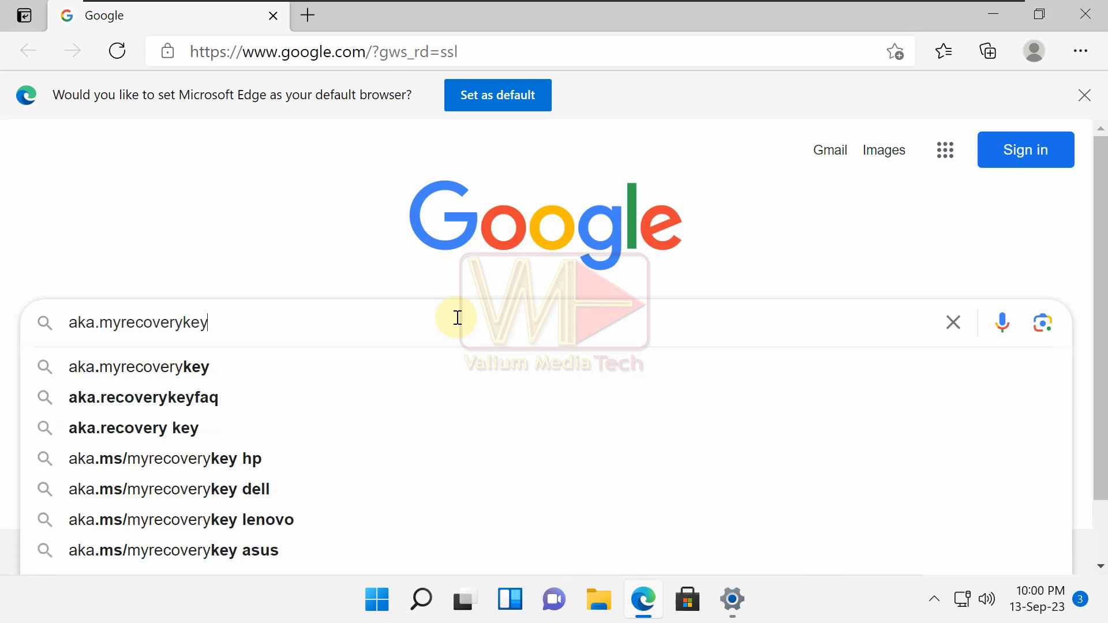
key(Return)
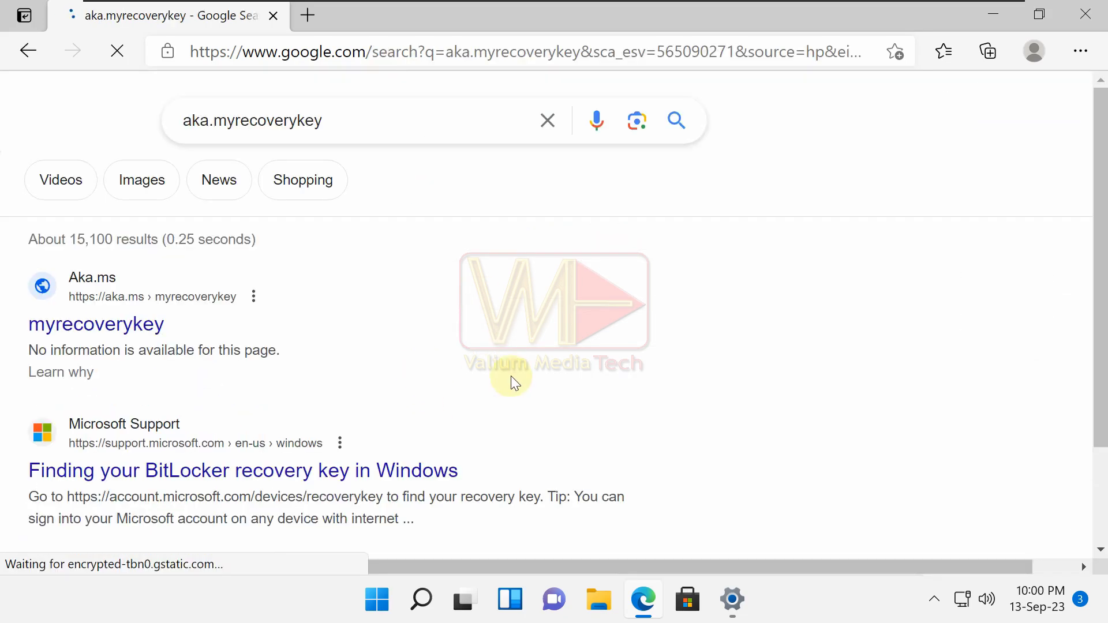
click(109, 321)
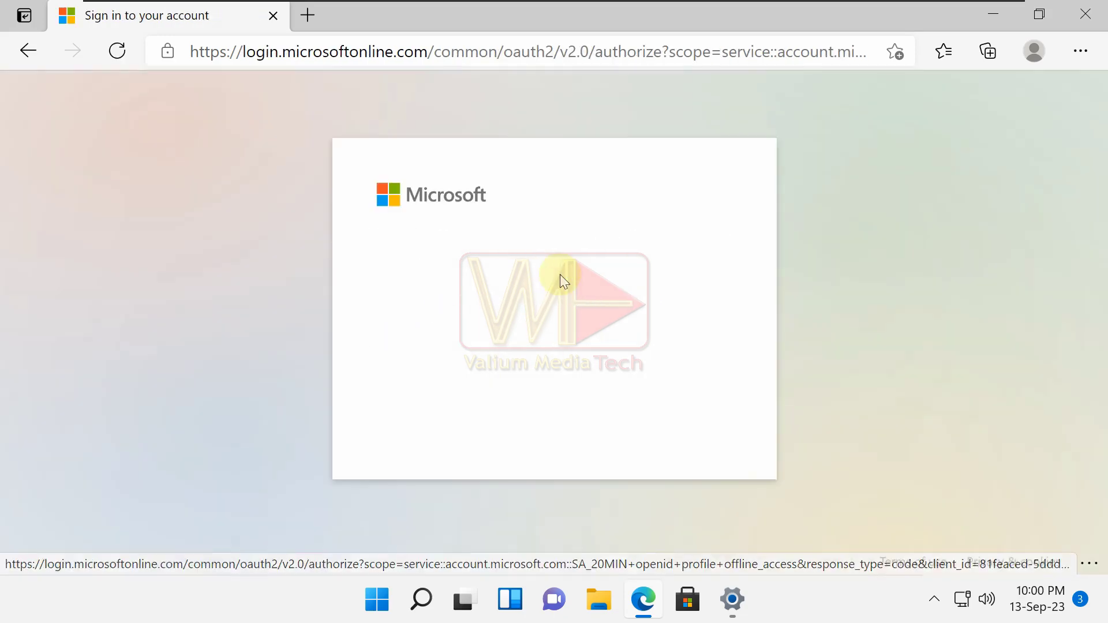
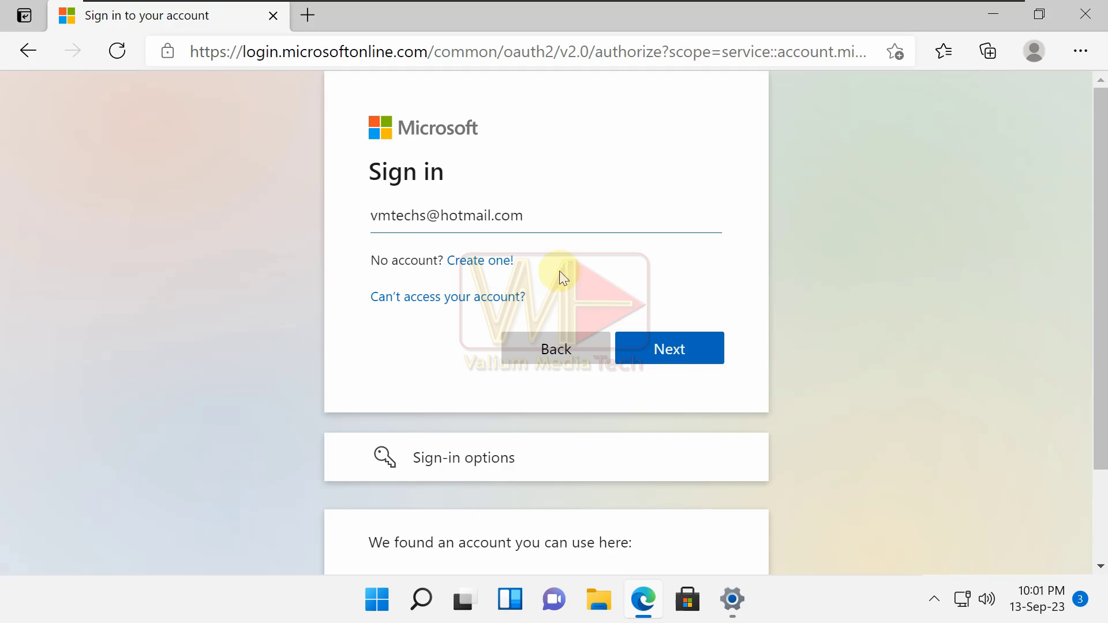
- Sign in to the Microsoft account with its e-mail address and password
click(673, 325)
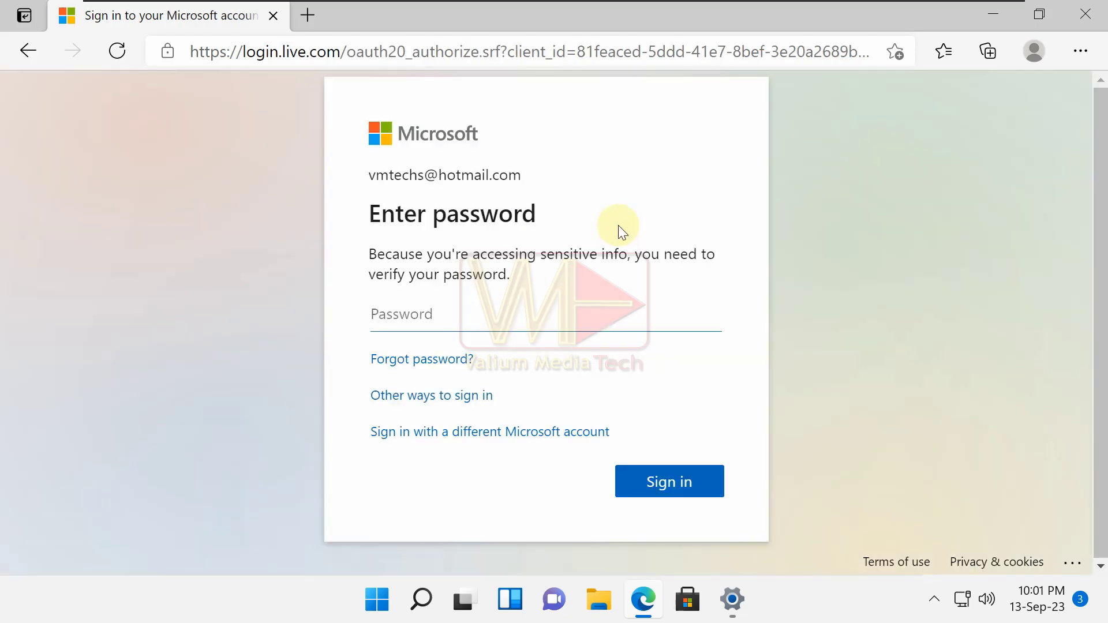
text(••••••••••)
click(665, 466)
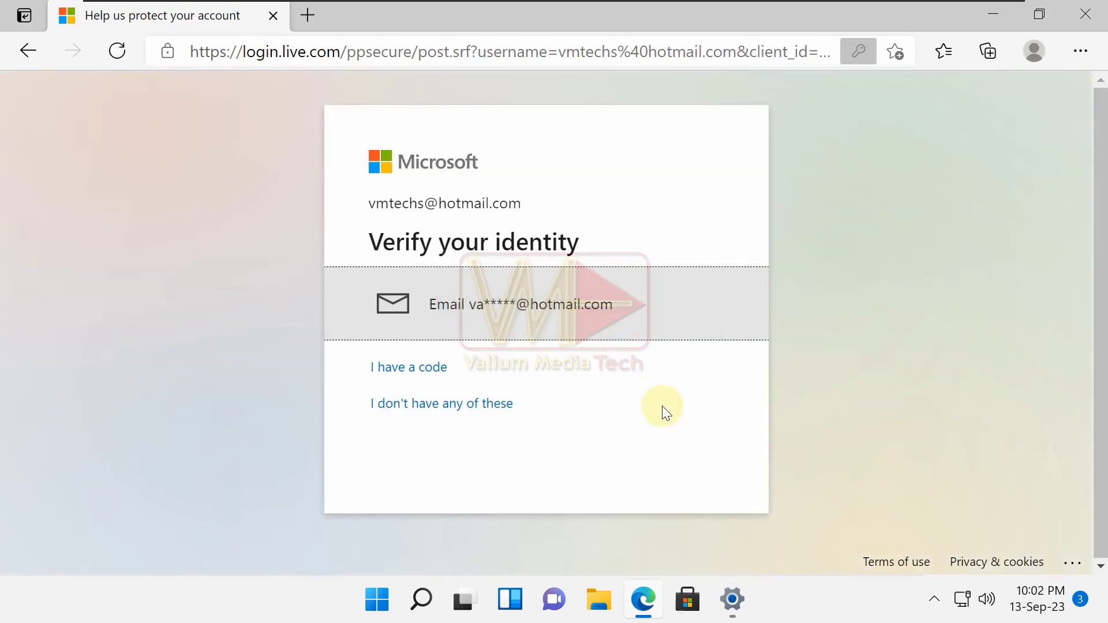
- Choose email verification and send a security code to the recovery address
click(469, 312)
drag(548, 203, 464, 203)
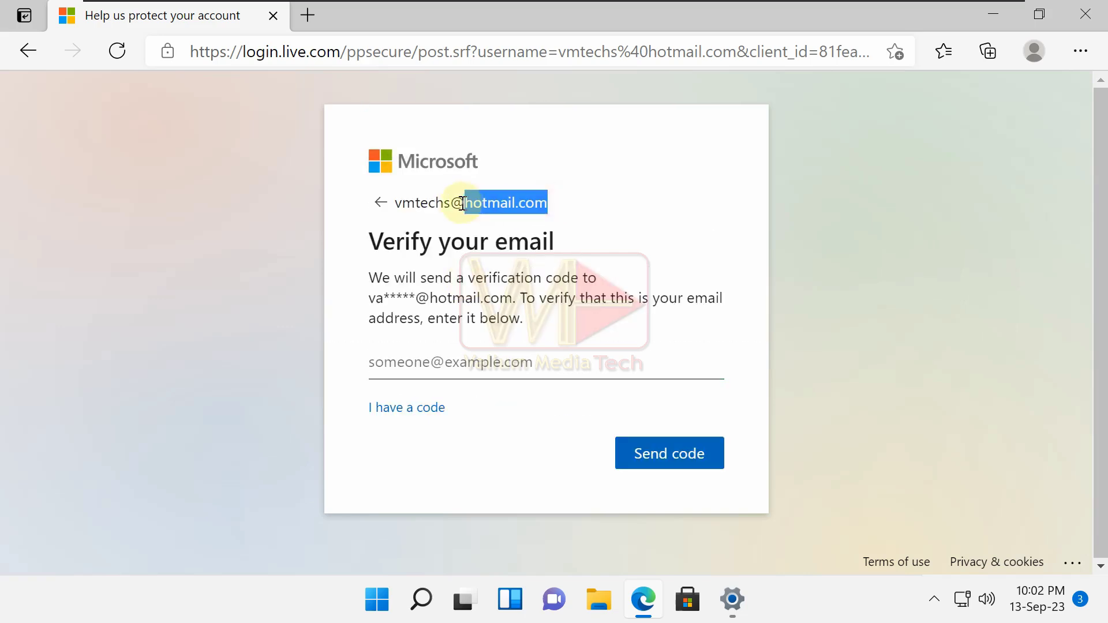
click(468, 372)
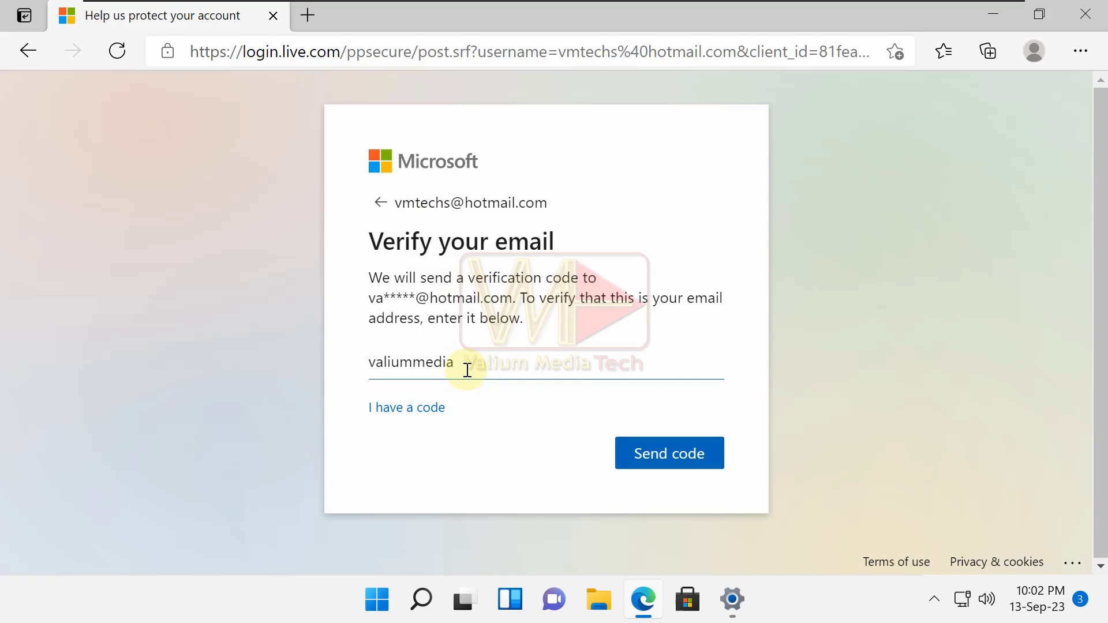
click(666, 449)
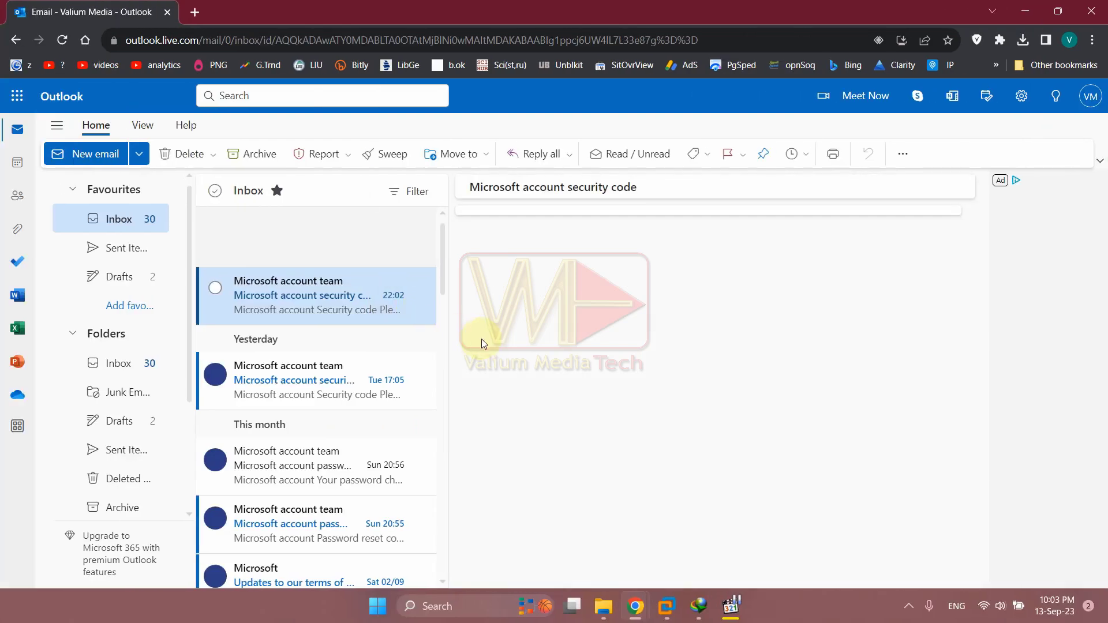
- Copy the emailed security code, tick Don't ask again, and verify the identity
double_click(586, 381)
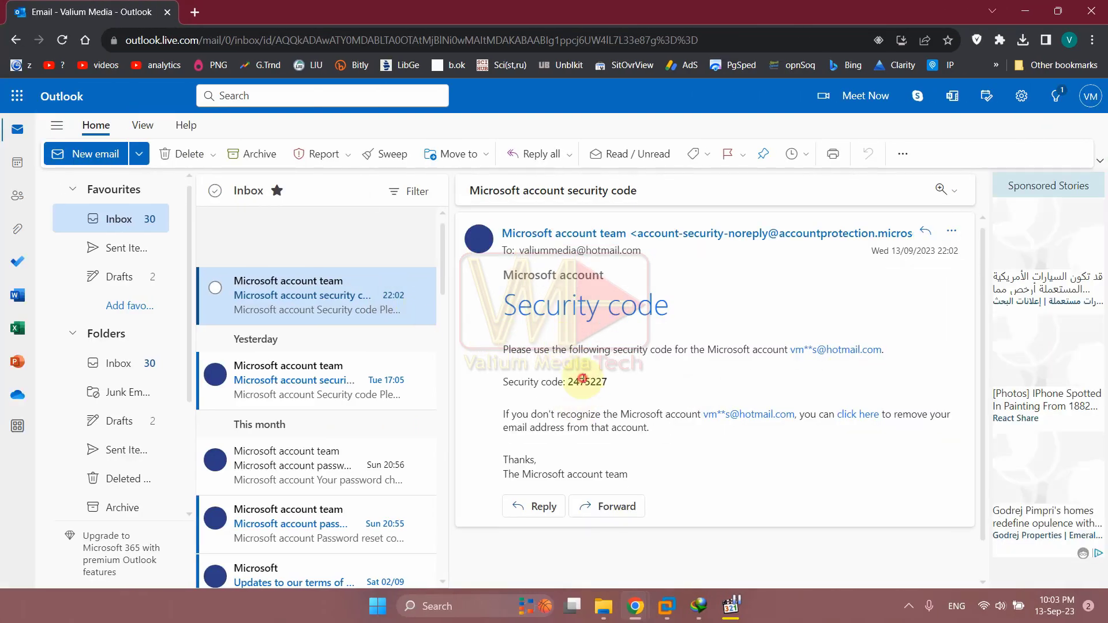
right_click(583, 381)
click(619, 395)
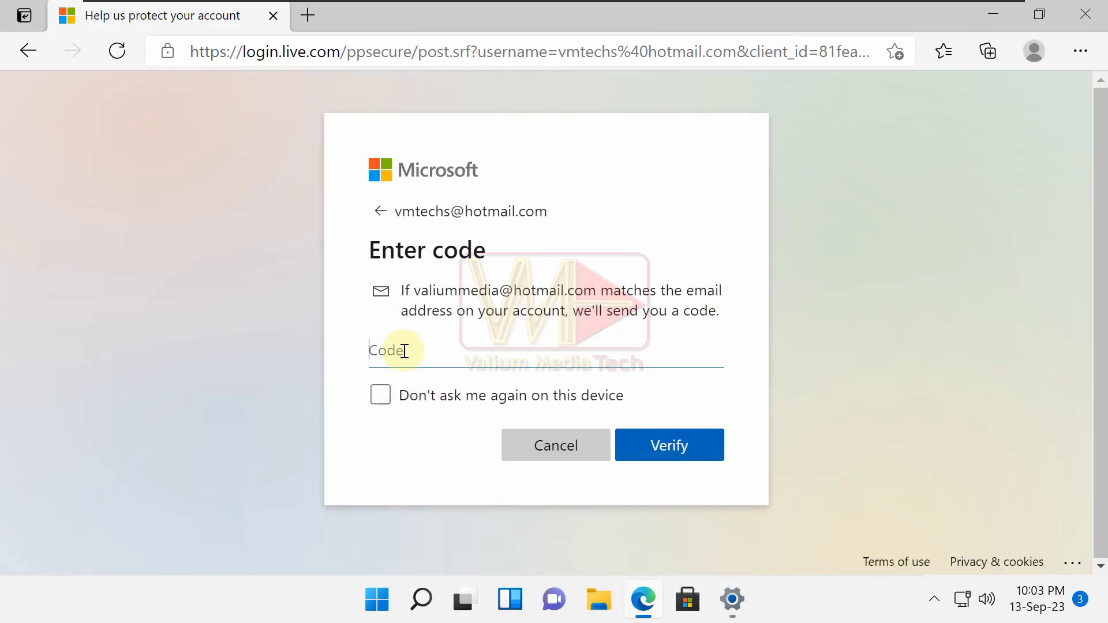
click(381, 395)
click(663, 440)
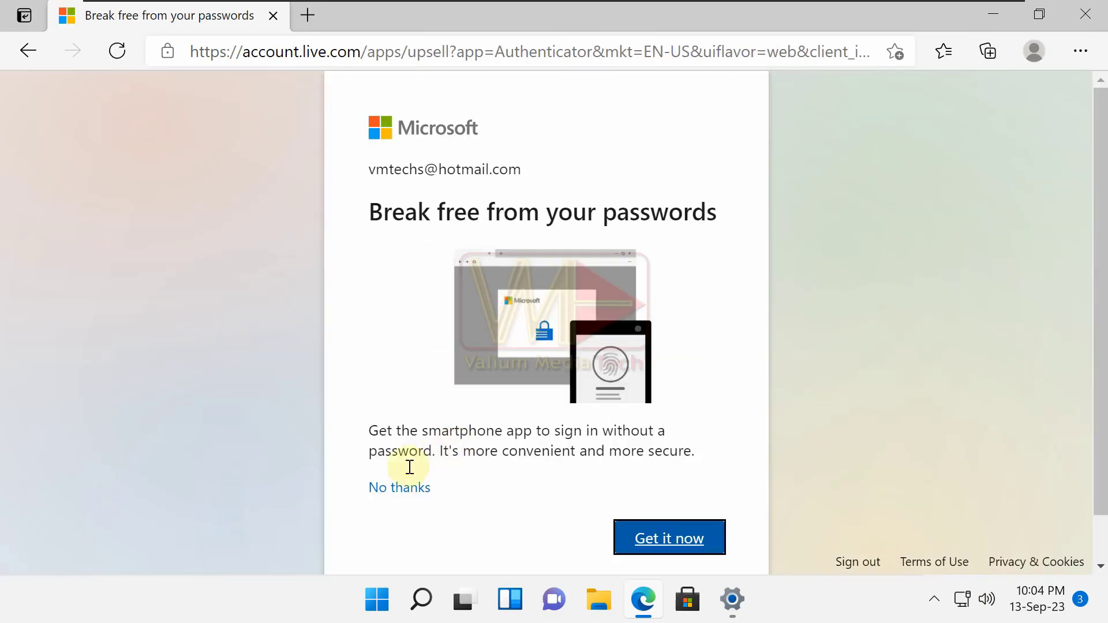
- Skip the passwordless offer and select the DESKTOP-EO68M53 recovery key matching the drive's key ID
click(396, 486)
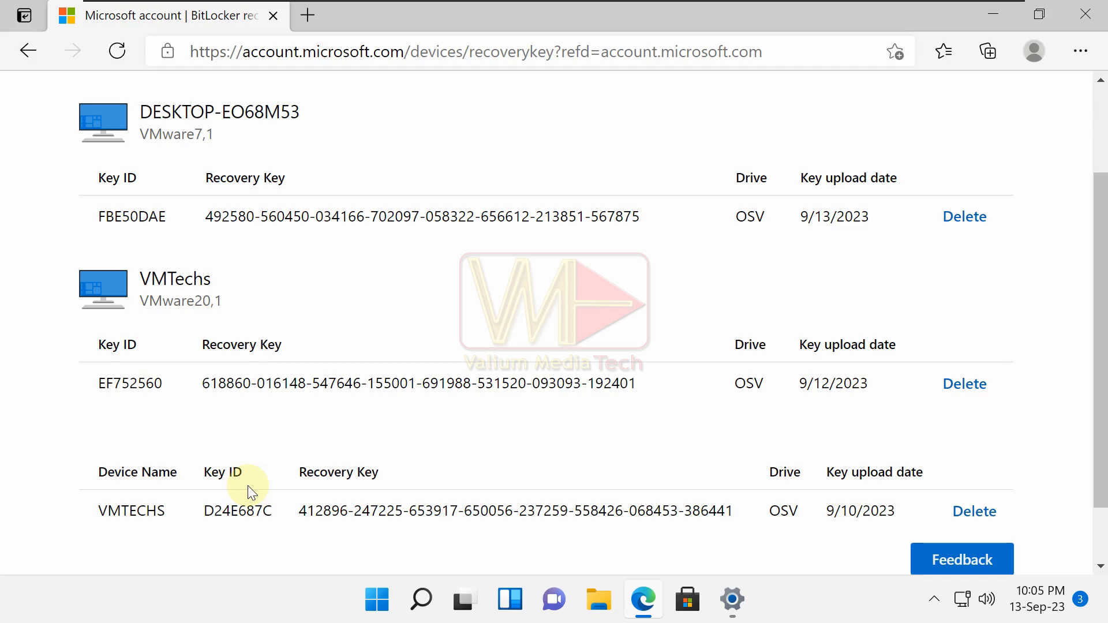
scroll(249, 488, up, 3)
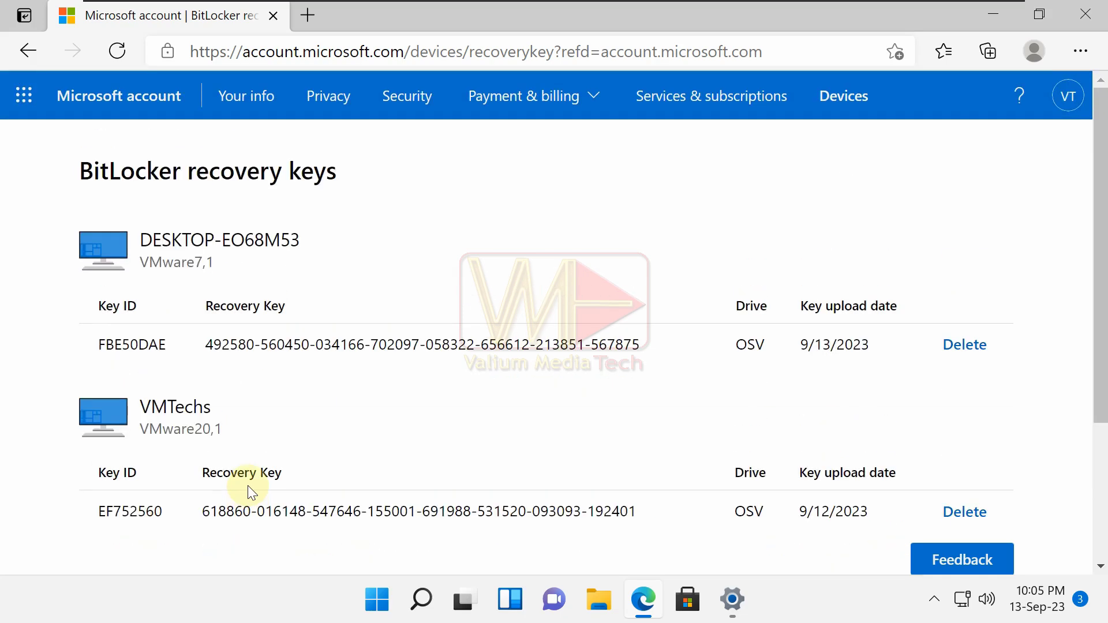
scroll(247, 486, down, 3)
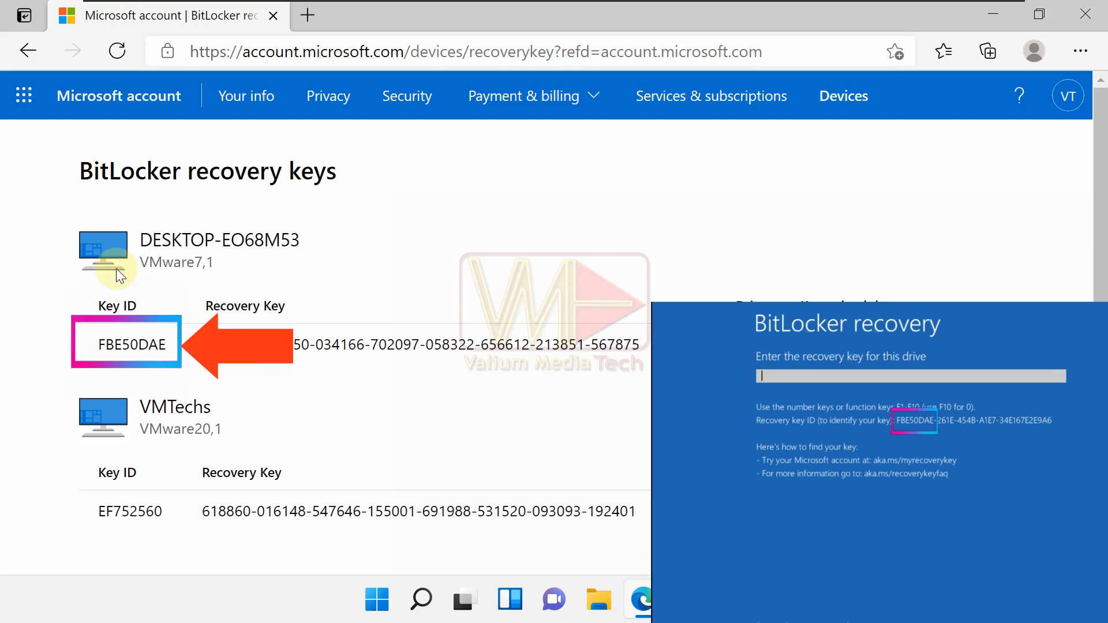
double_click(133, 345)
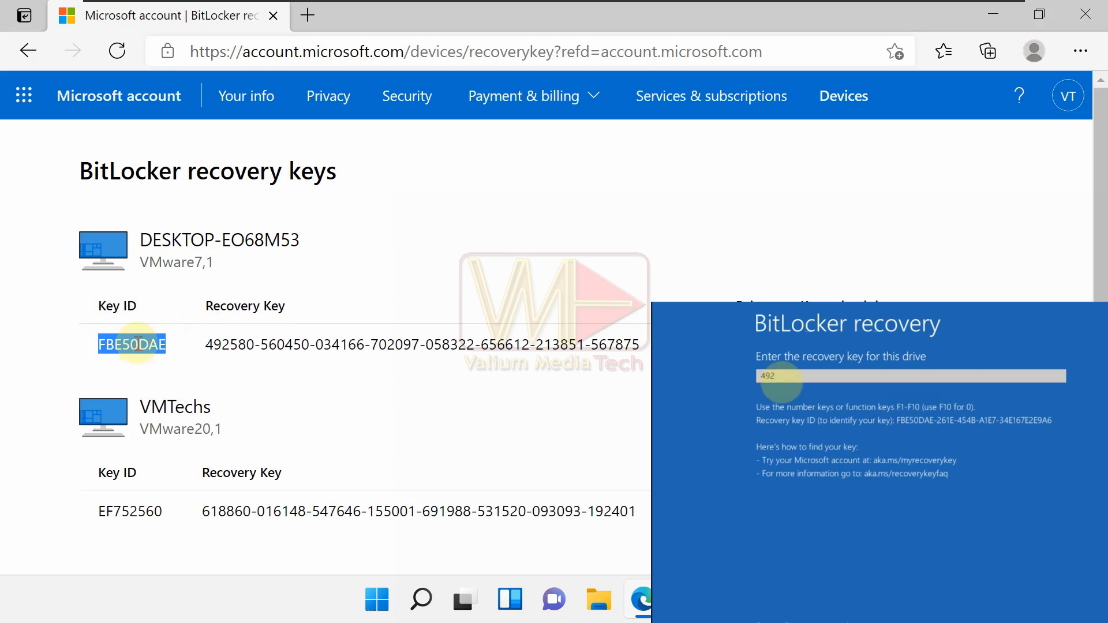
drag(206, 345, 611, 344)
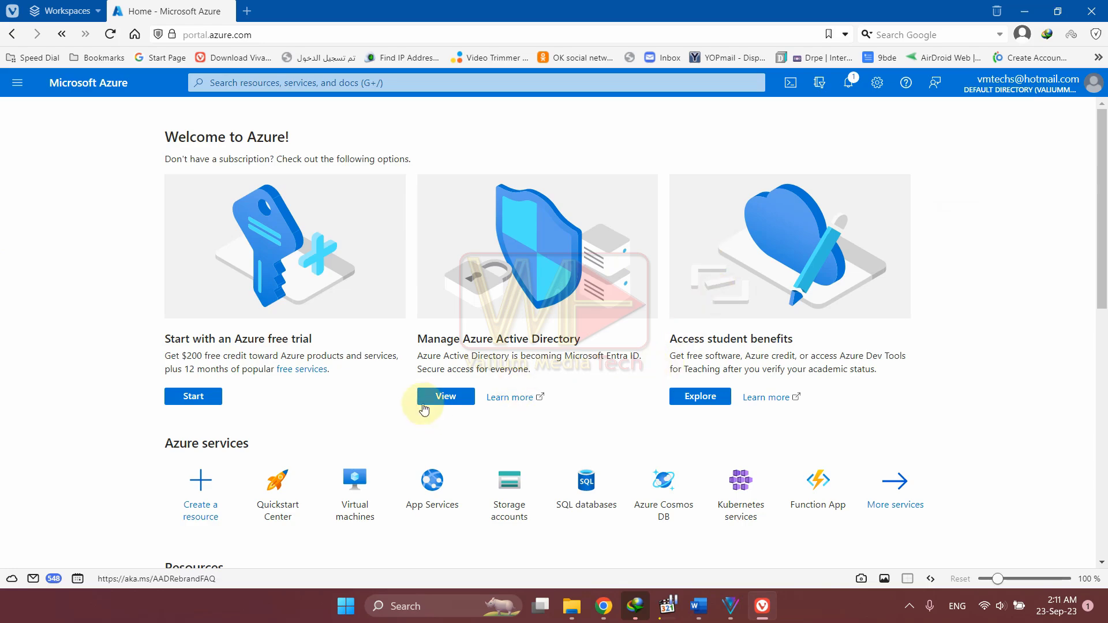
- Go to Devices > All devices > W11-04 > BitLocker keys and show its recovery key
click(451, 402)
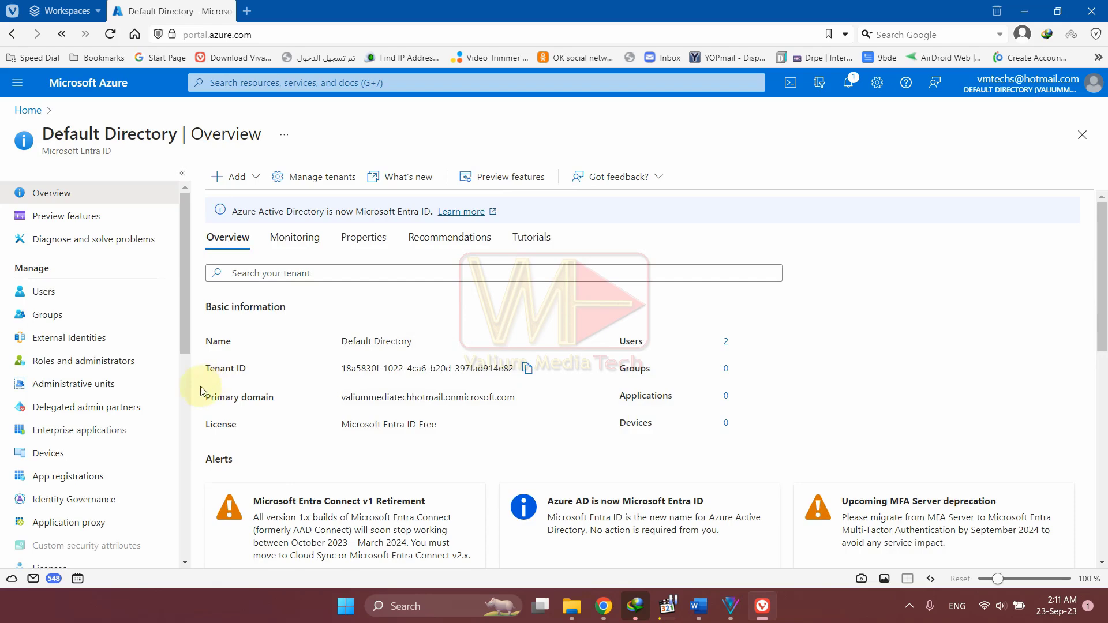
click(45, 453)
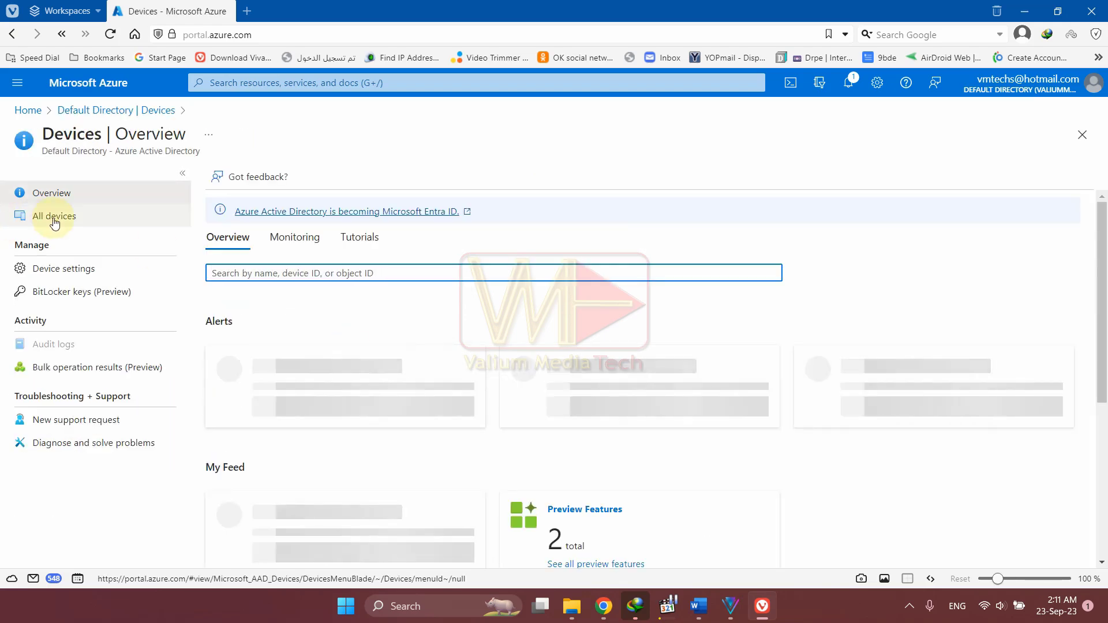
click(45, 215)
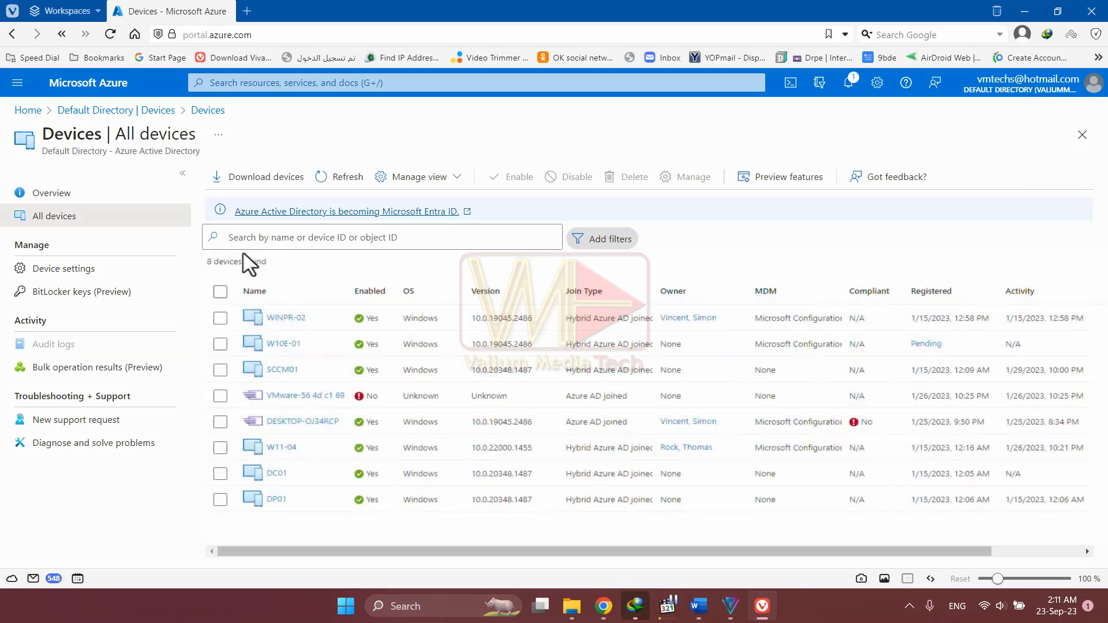
click(282, 448)
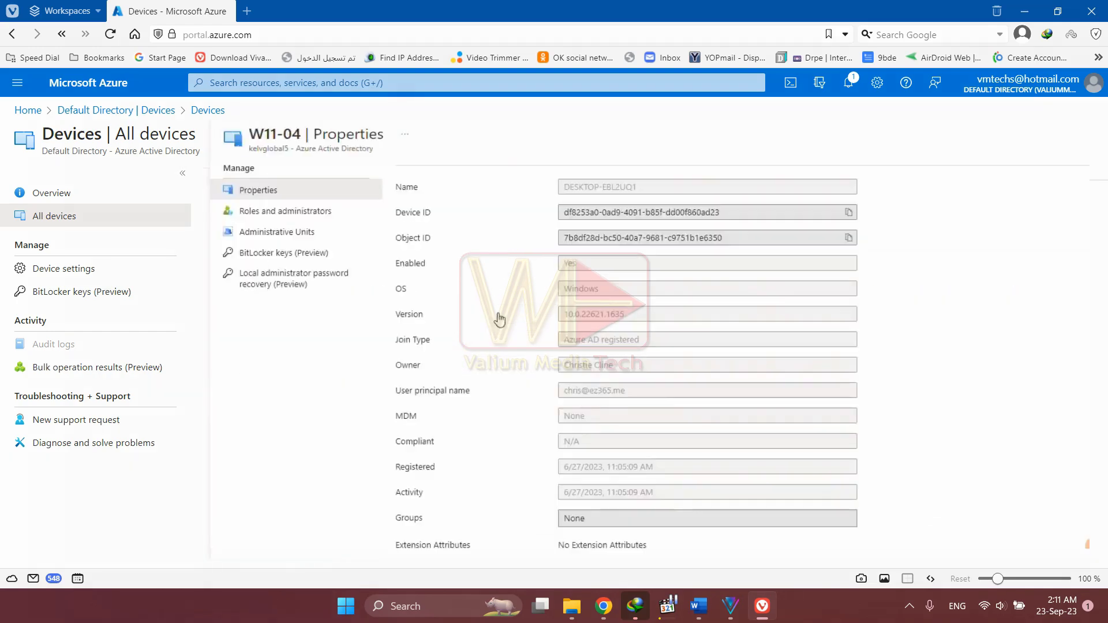
click(324, 258)
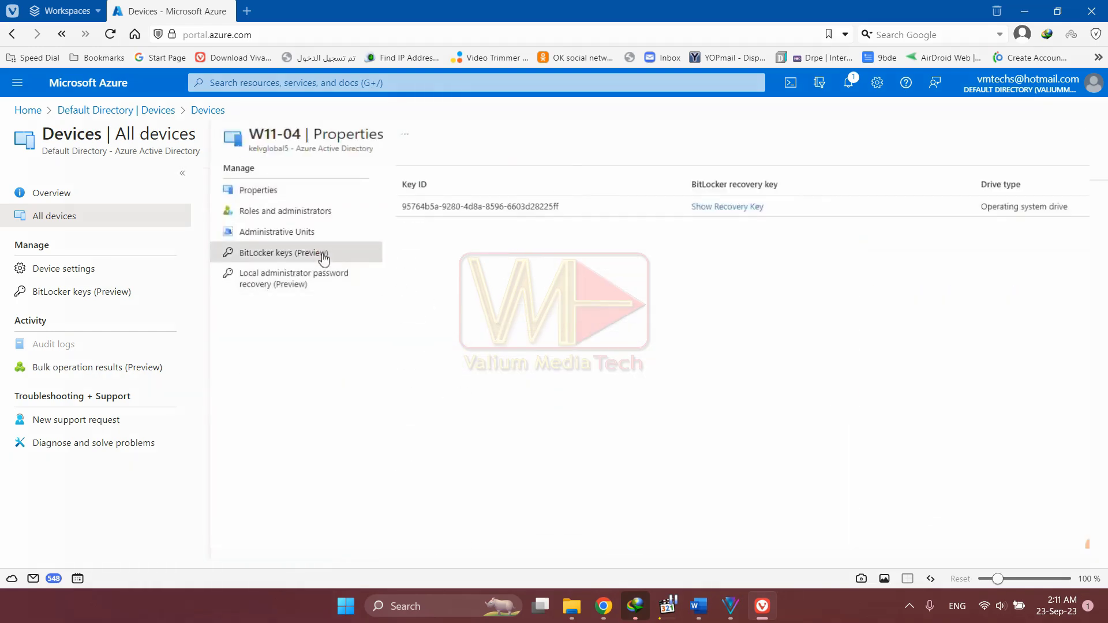
click(753, 213)
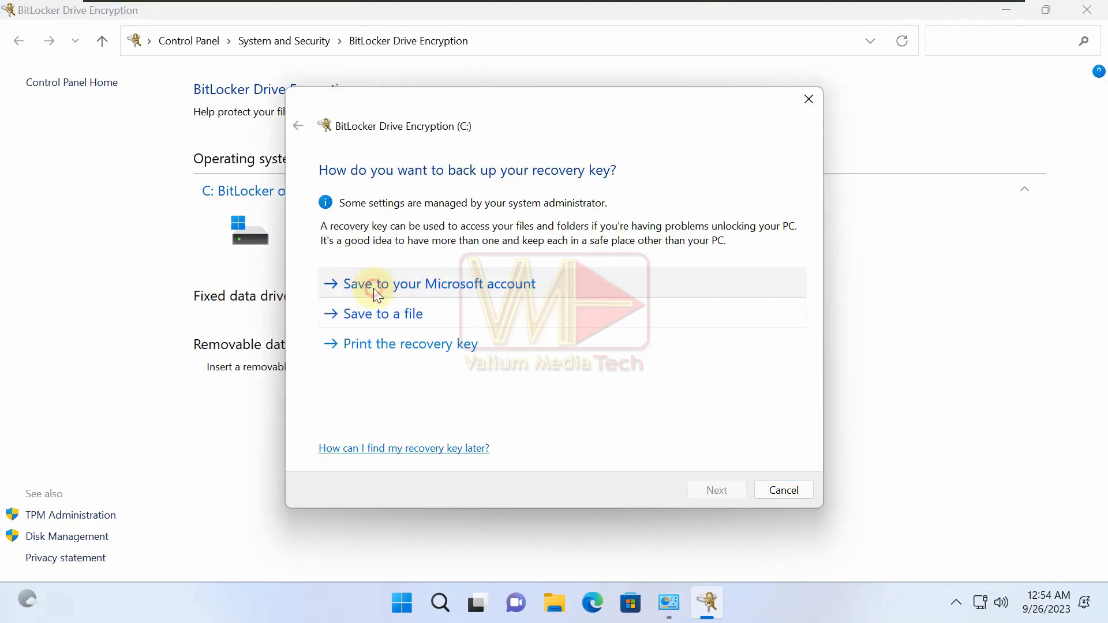
- Back up the C: recovery key to the Microsoft account, producing the can't-sign-in error
click(376, 292)
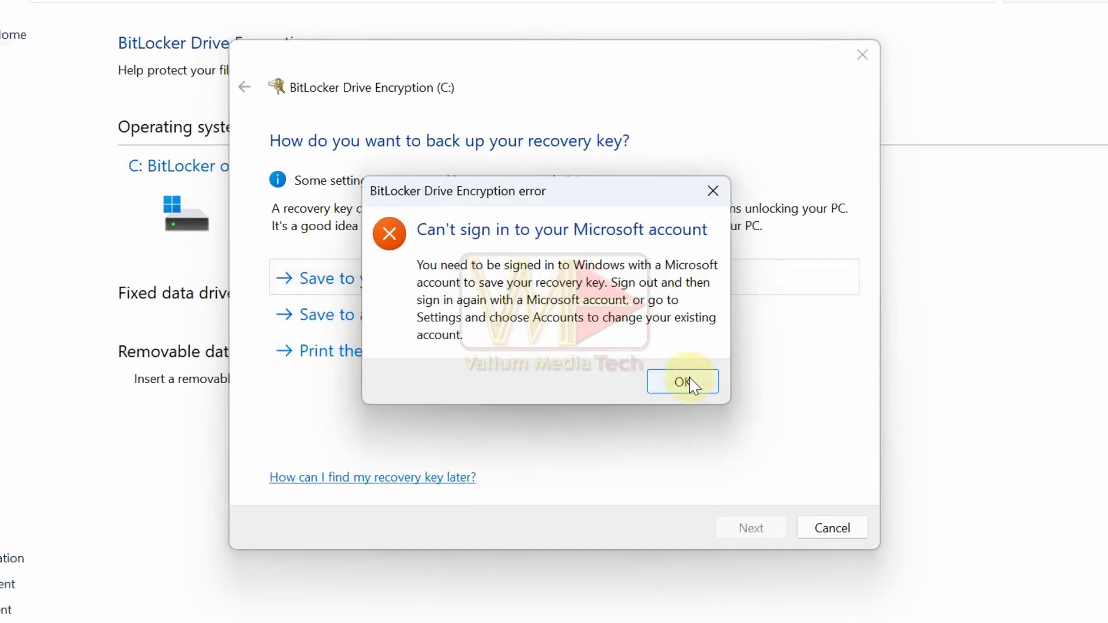